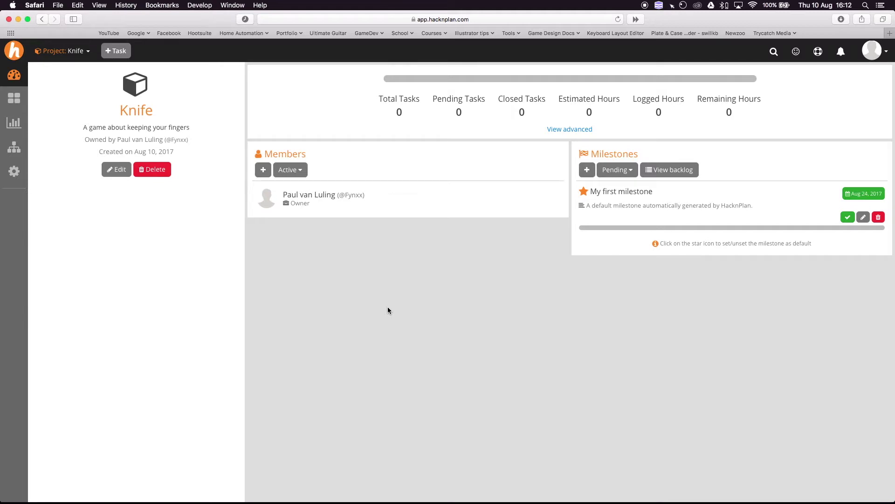
Highlight text in the Knife project description on the dashboard, then deselect it.
left_click_drag(117, 113, 171, 113)
left_click(171, 114)
left_click_drag(84, 127, 188, 124)
left_click(212, 143)
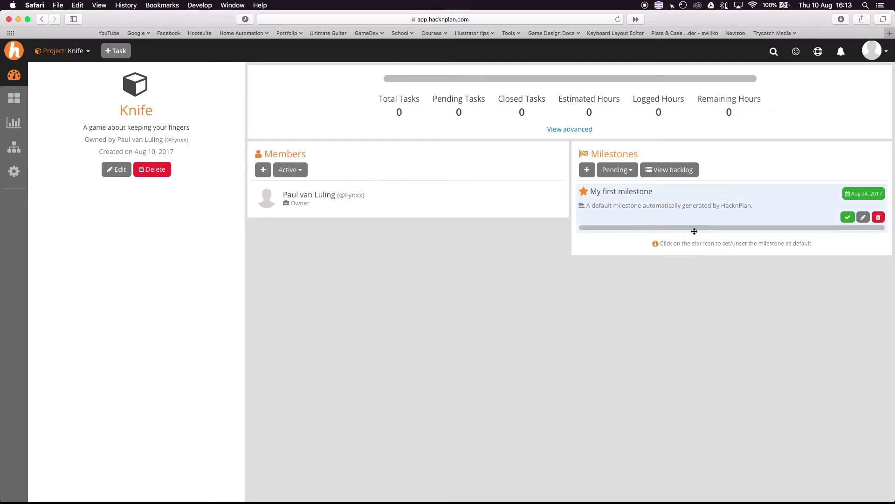
Start a new milestone named 'Alpha version' described as 'This is the airst version of Knife'.
left_click(588, 172)
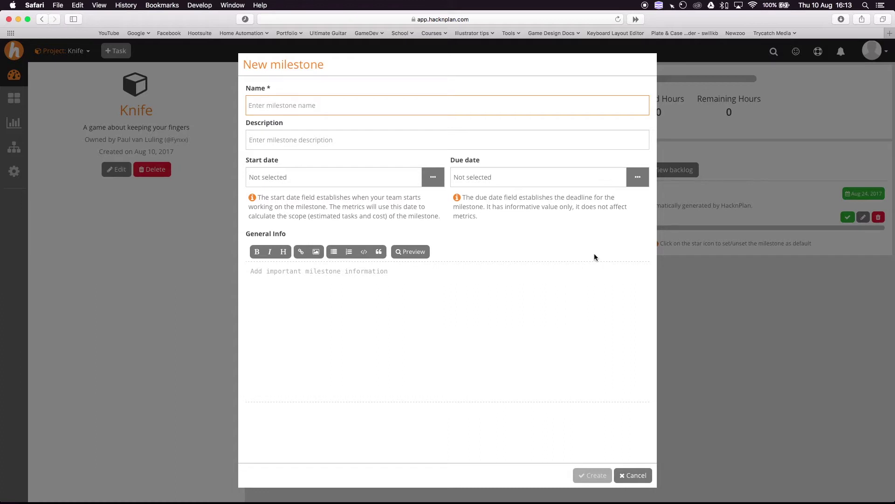
type("Alpha version")
key("Tab")
type("This is the airst version of Knife")
Set the milestone to run Aug 10 to Friday Aug 18, 2017, and create it.
left_click(432, 181)
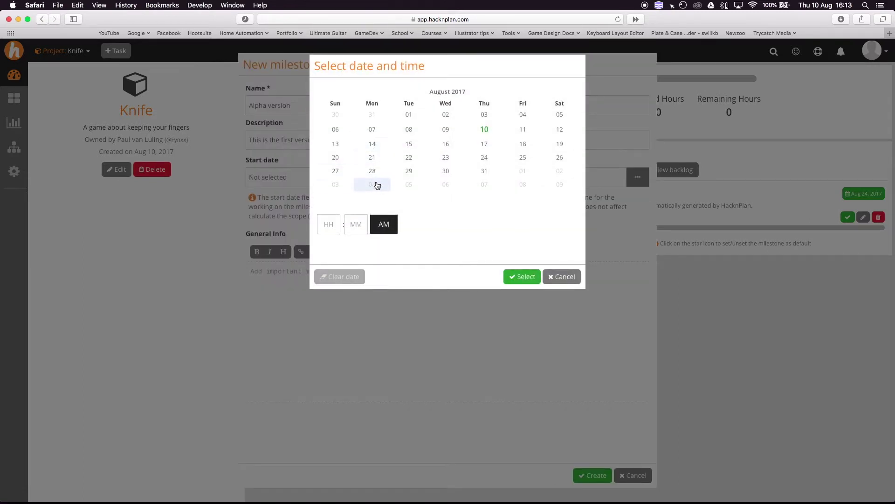
left_click(520, 276)
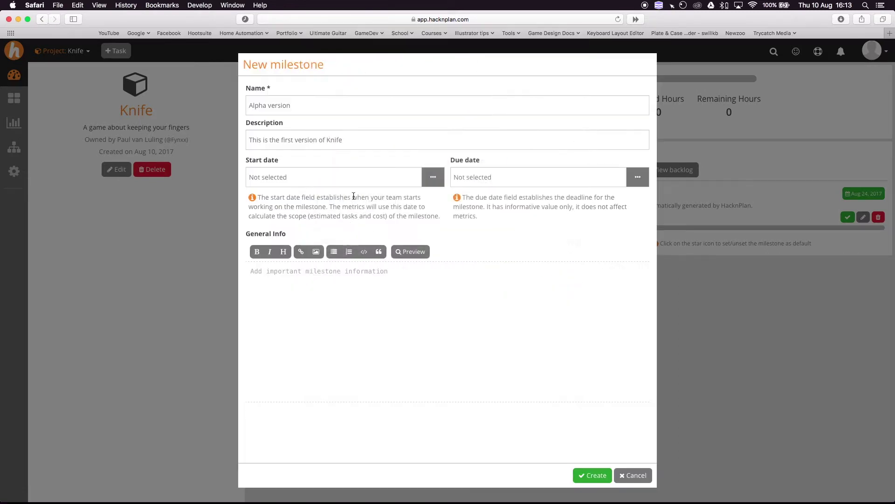
left_click(639, 178)
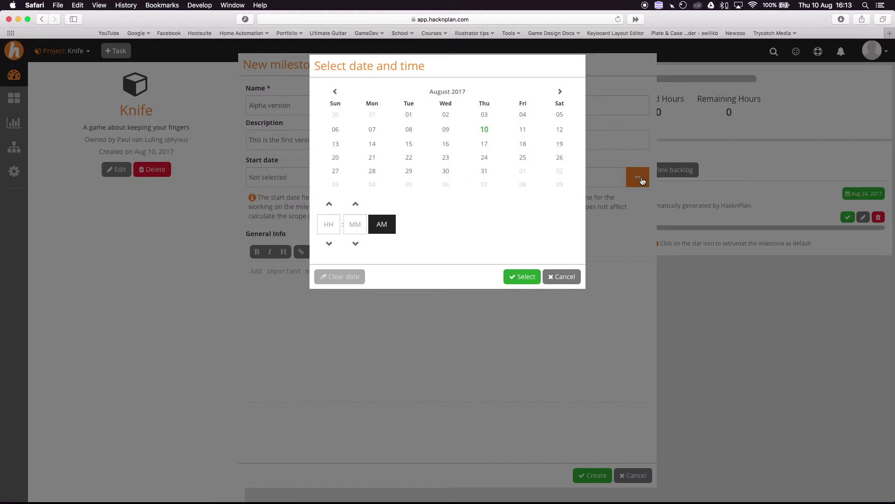
left_click(523, 146)
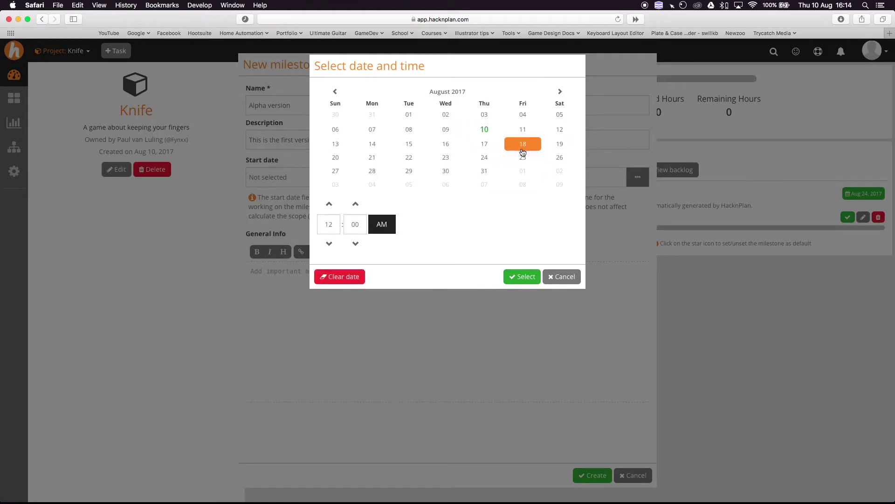
left_click(523, 277)
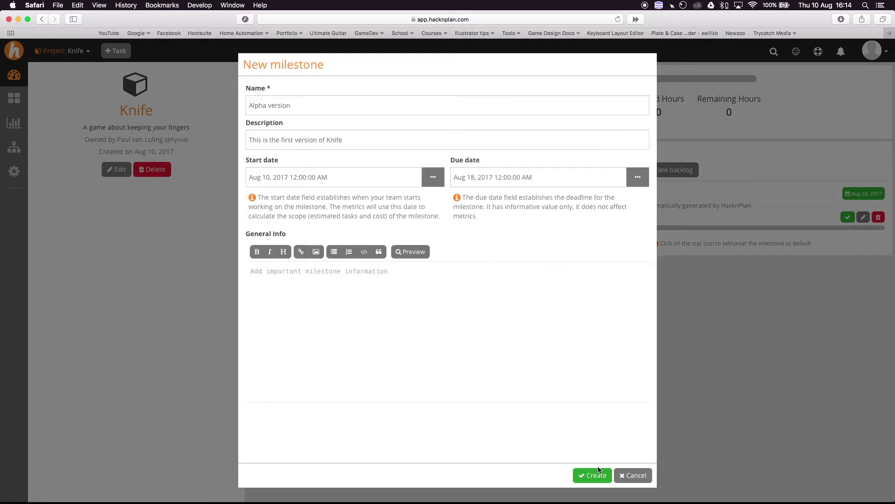
left_click(589, 475)
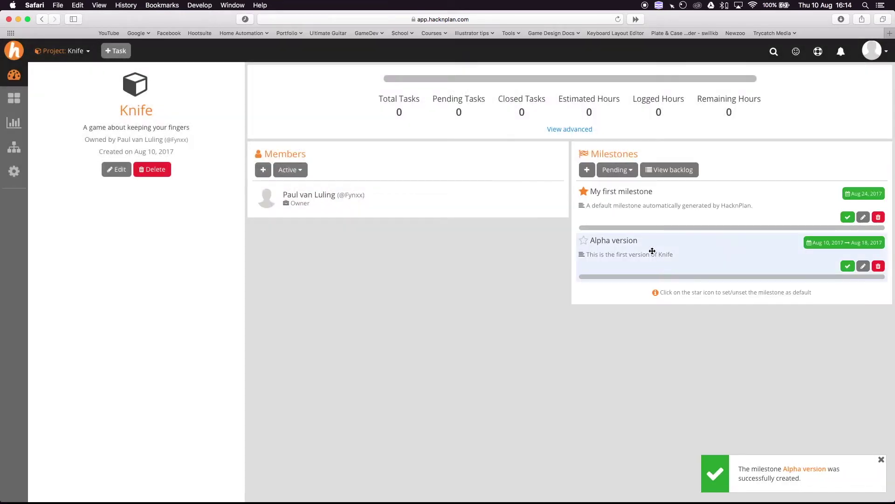
Open the Alpha version board, browse the Programming and Art categories, then show all tasks.
left_click(710, 253)
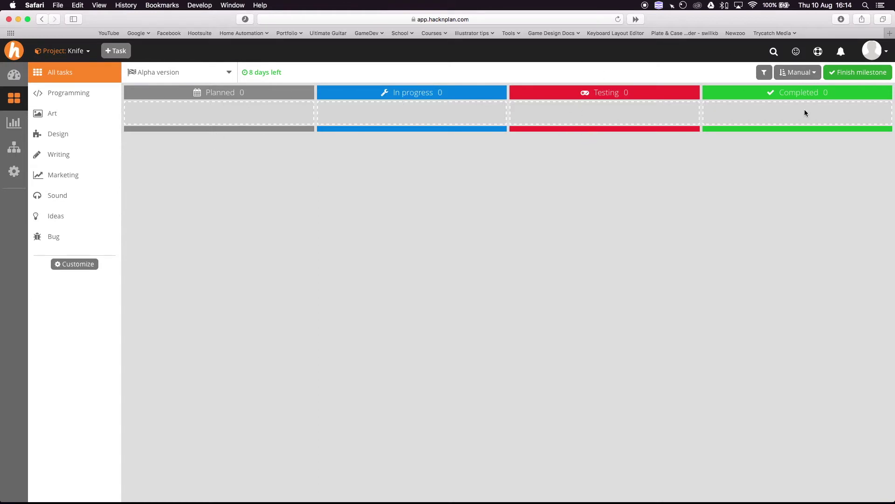
left_click(78, 96)
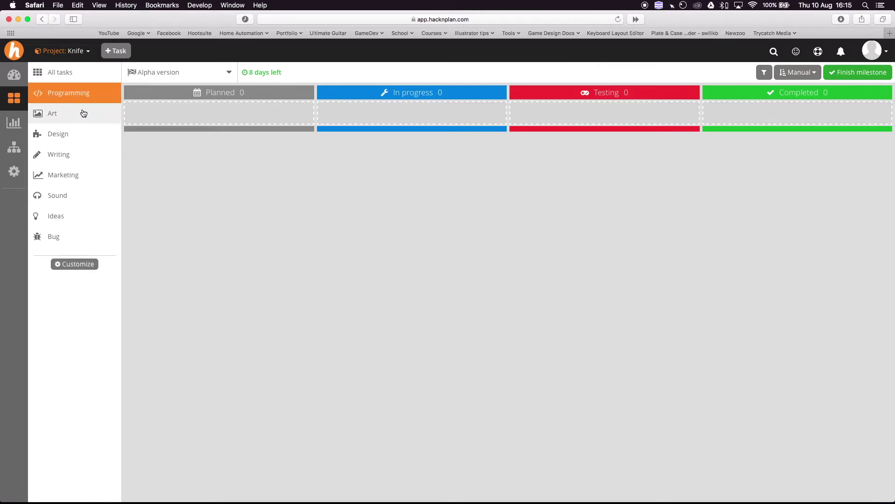
left_click(84, 114)
left_click(94, 98)
left_click(86, 75)
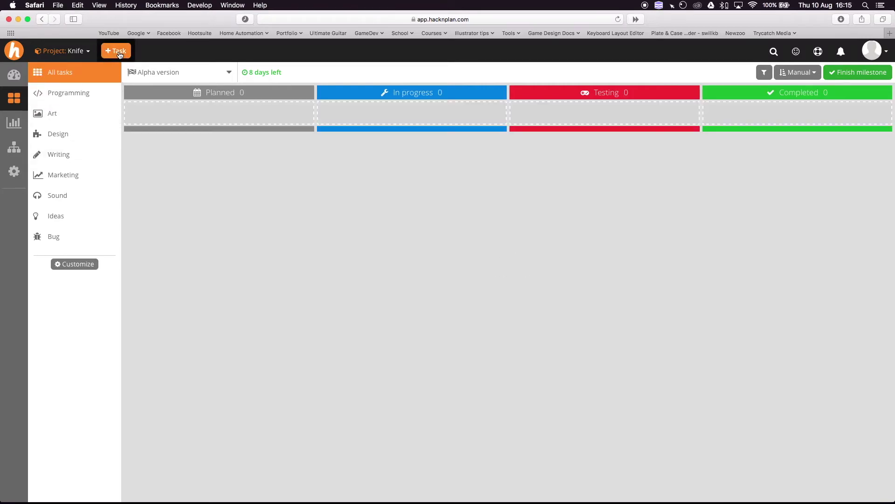
Draft task 'Knife movemen' with Normal importance, owner assigned, Programming/Feature, Alpha version milestone.
left_click(117, 51)
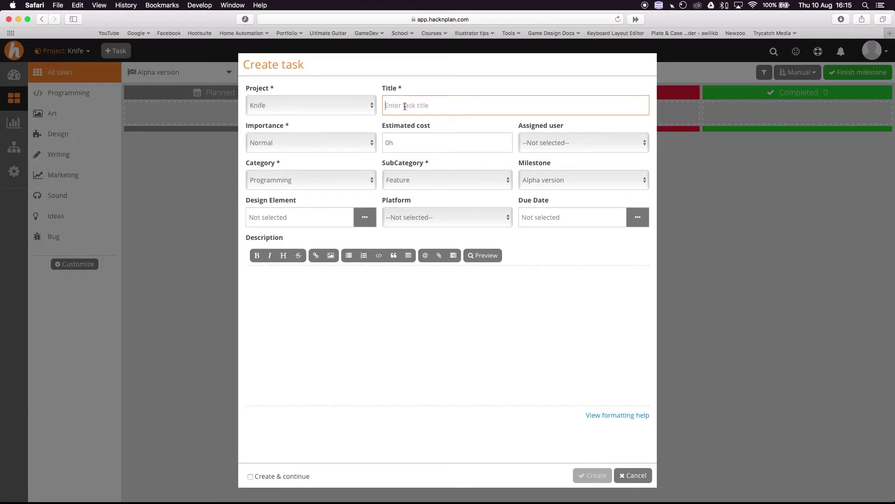
type("Knife movement")
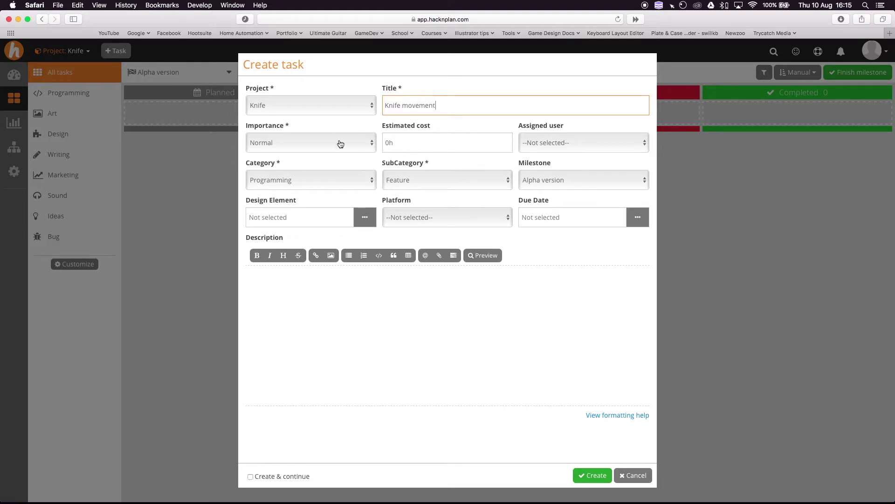
left_click(304, 144)
left_click(383, 150)
left_click(537, 144)
left_click(551, 152)
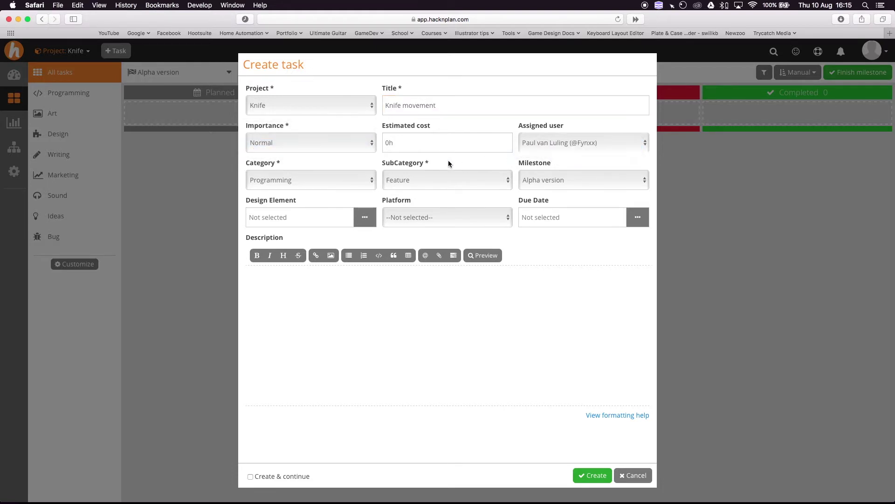
left_click(332, 178)
left_click(332, 178)
left_click(420, 182)
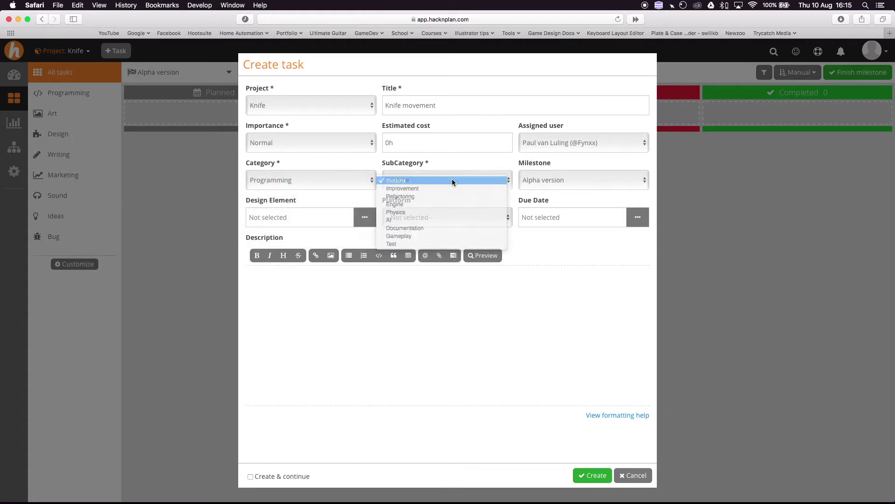
left_click(430, 180)
left_click(541, 180)
left_click(550, 180)
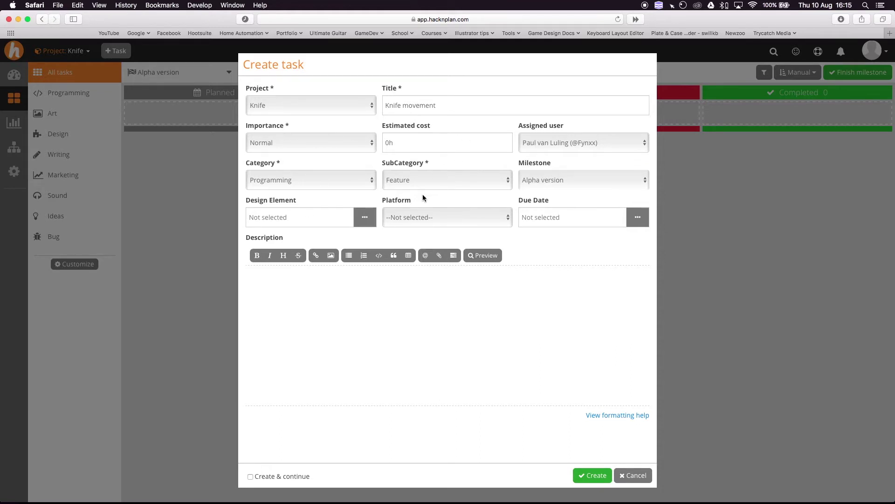
Set the task's platform to iOS, leaving design element and due date empty, and create it.
left_click(360, 224)
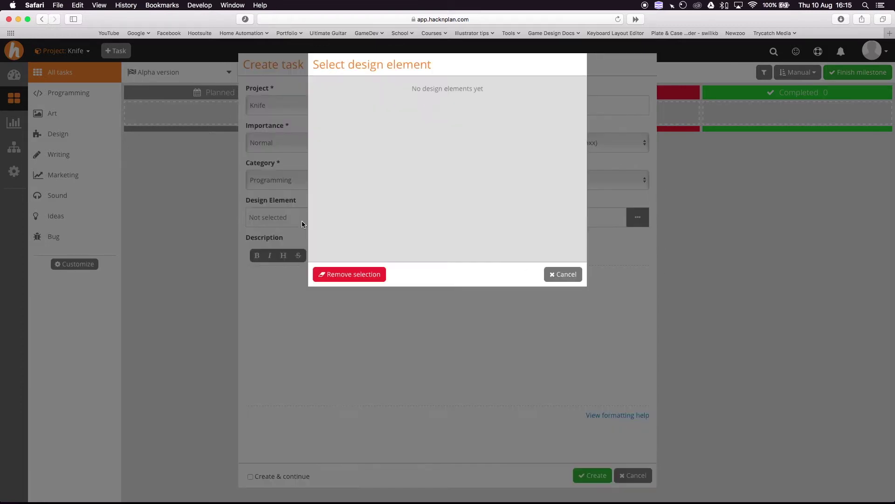
left_click(550, 279)
left_click(436, 226)
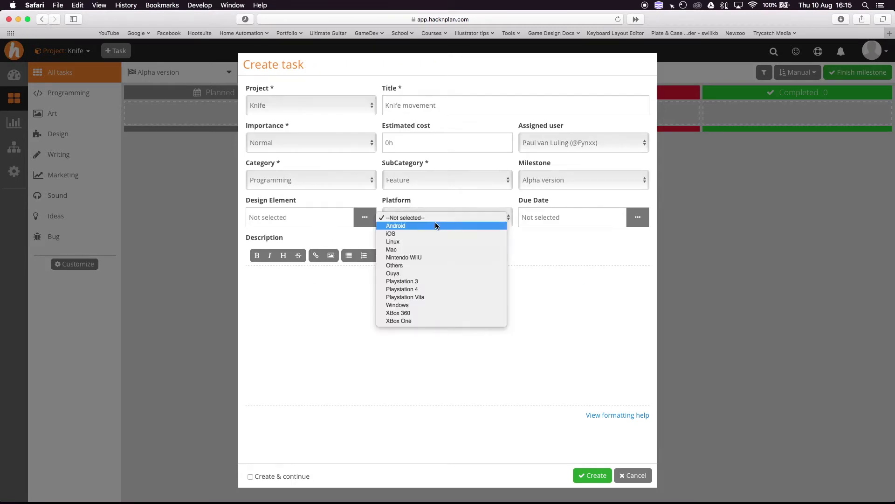
left_click(412, 233)
left_click(641, 221)
left_click(560, 279)
left_click(268, 303)
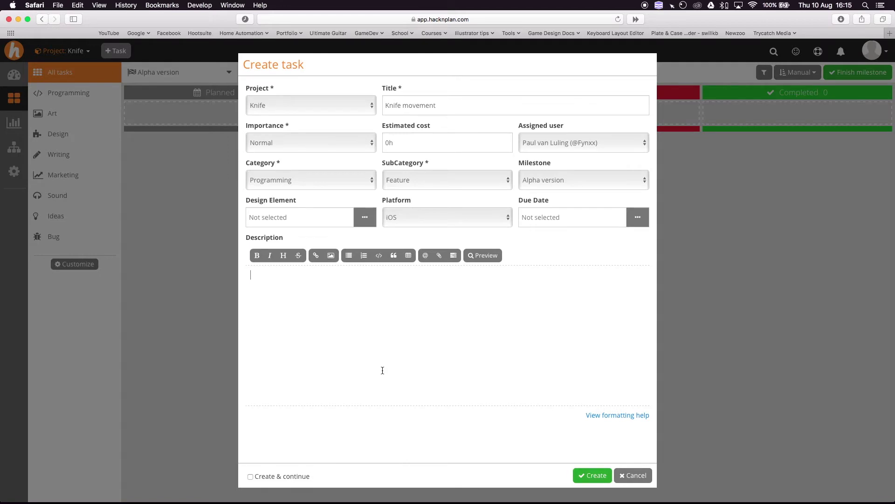
left_click(594, 474)
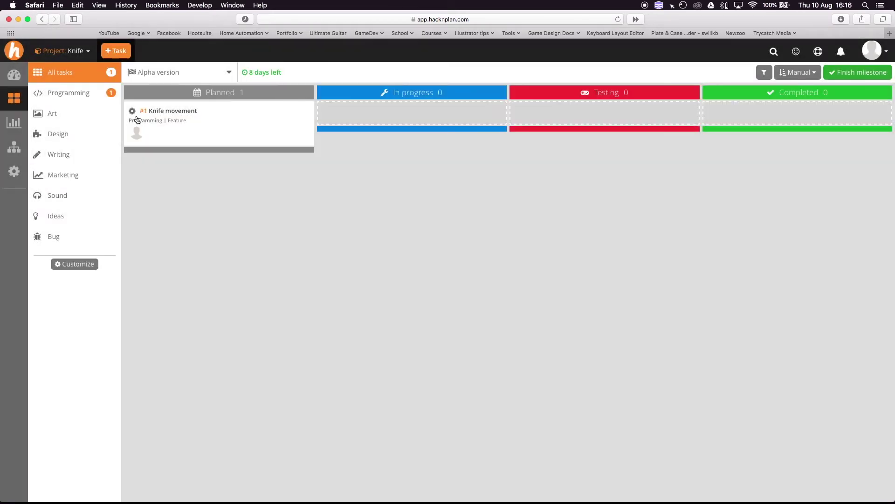
left_click(114, 51)
Create the 'Shuriken movement' task.
type("Shuriken movement")
key("Return")
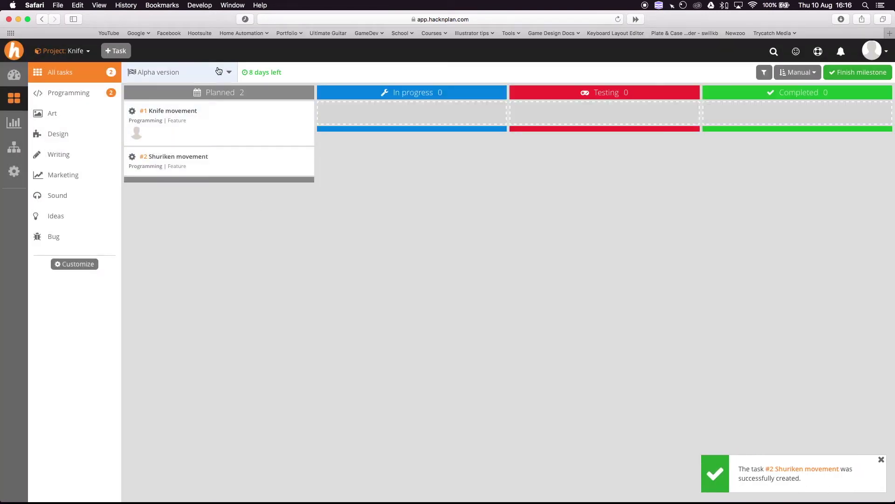
left_click(116, 51)
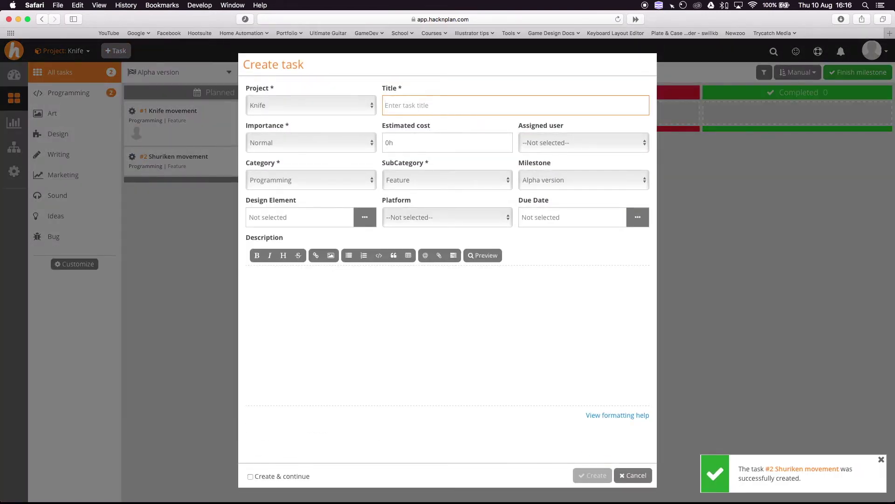
Title the next task 'Shuriken spriute' and set its category to Art.
type("Shuriken art")
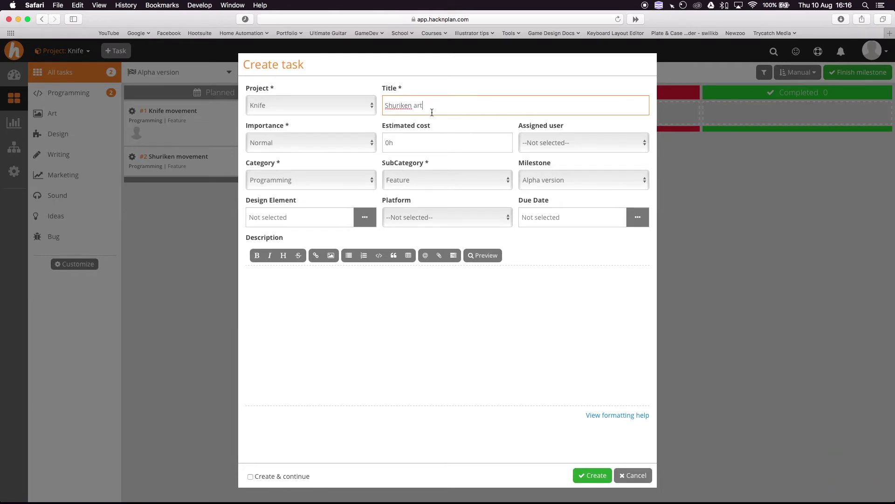
left_click(310, 185)
left_click(286, 186)
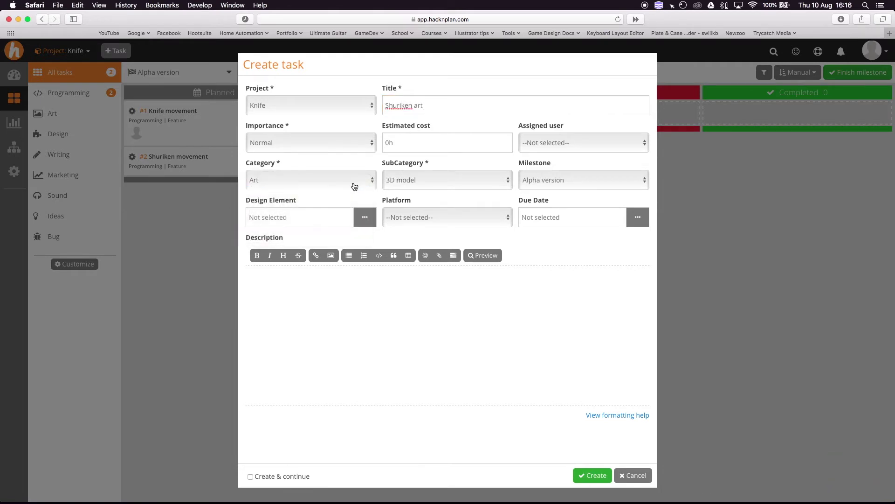
double_click(419, 105)
type("spriu")
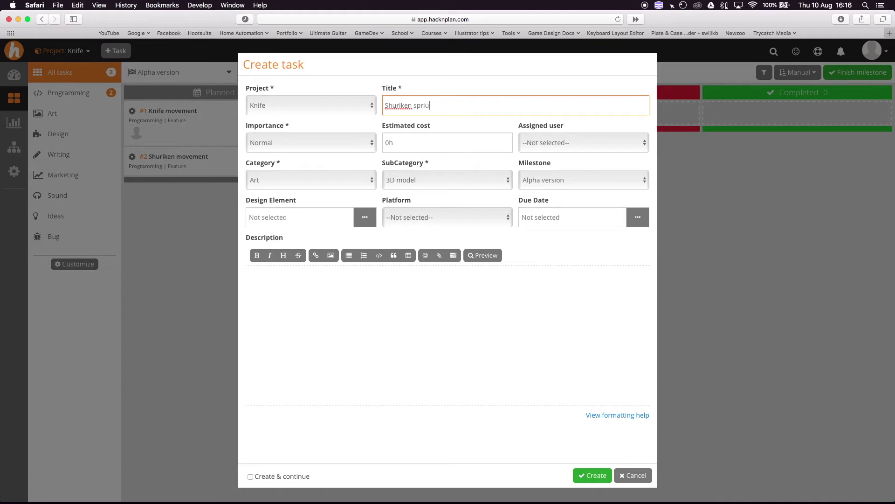
key("BackSpace")
type("te")
Give the task the 2D sprite subcategory with no platform, create it, and filter the board to Programming.
left_click(467, 180)
left_click(424, 188)
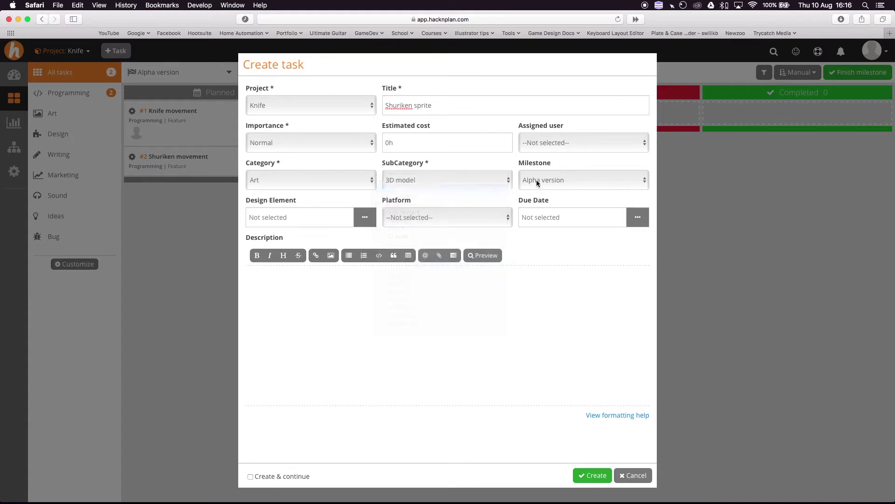
left_click(466, 182)
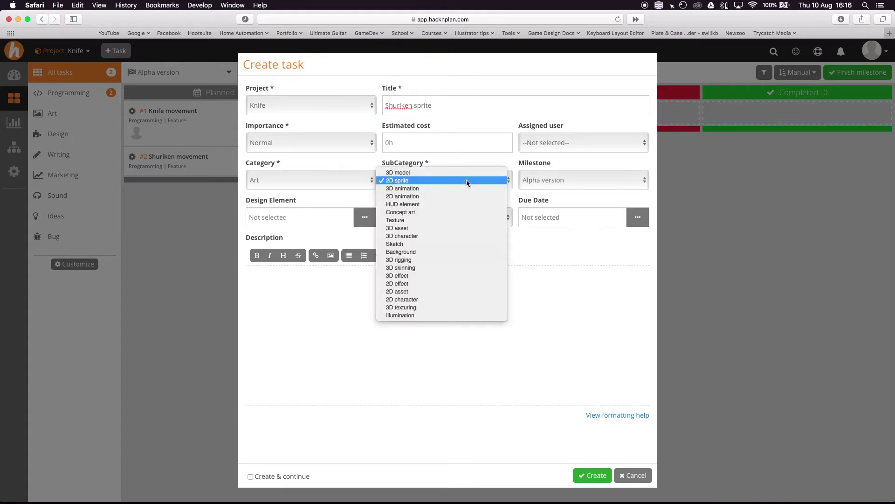
left_click(466, 180)
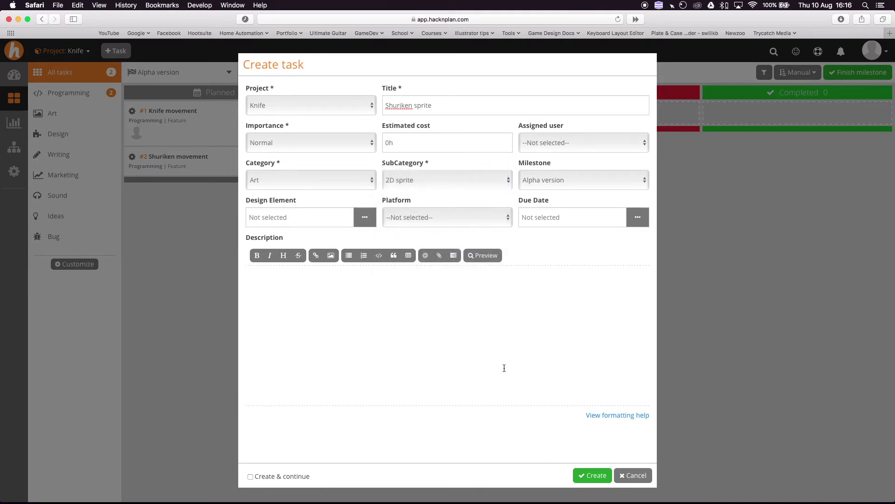
left_click(431, 216)
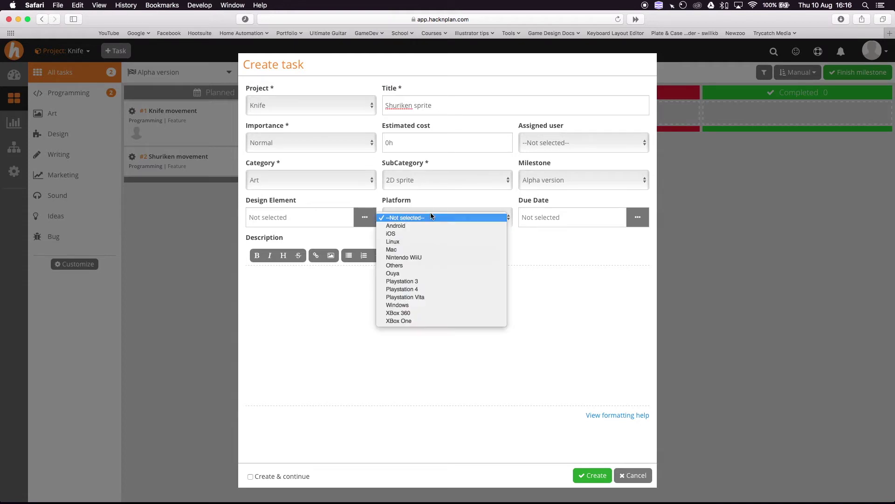
left_click(577, 318)
left_click(599, 476)
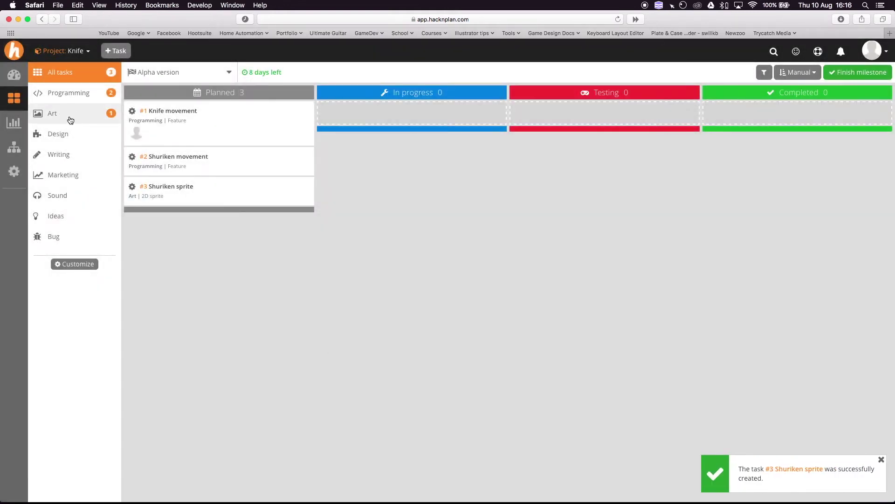
left_click(78, 98)
Filter the board to Art, nudge the Shuriken sprite card, then highlight the FAQ answer on public projects.
left_click(81, 113)
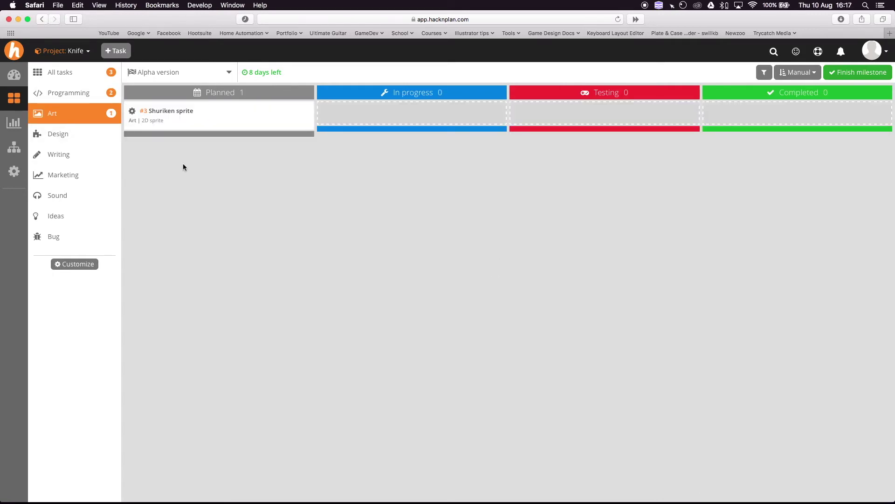
left_click_drag(150, 116, 151, 122)
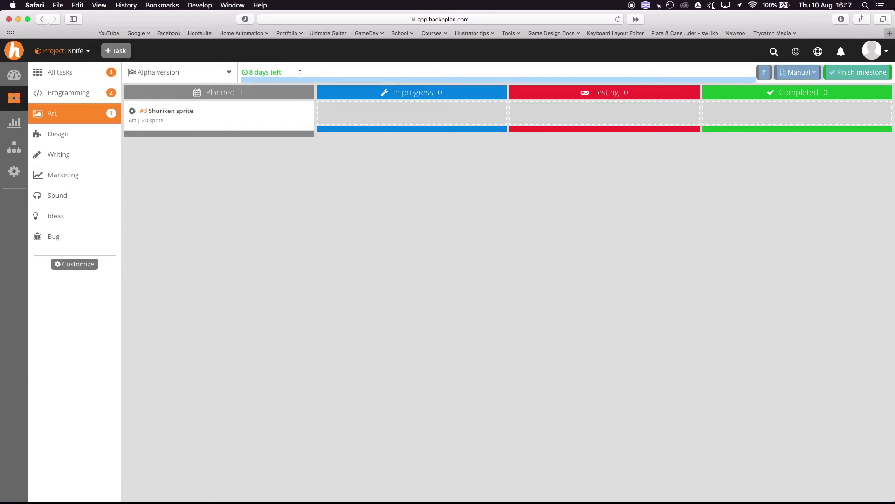
left_click(200, 73)
left_click(247, 140)
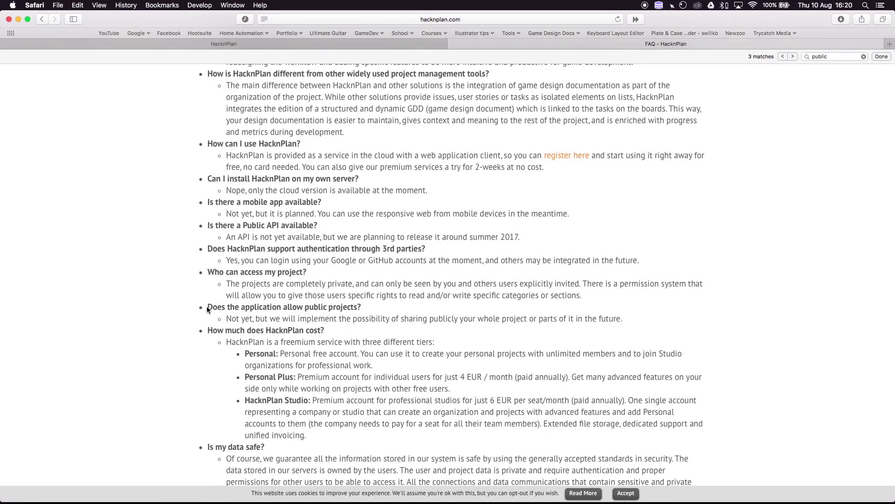
left_click_drag(206, 306, 635, 320)
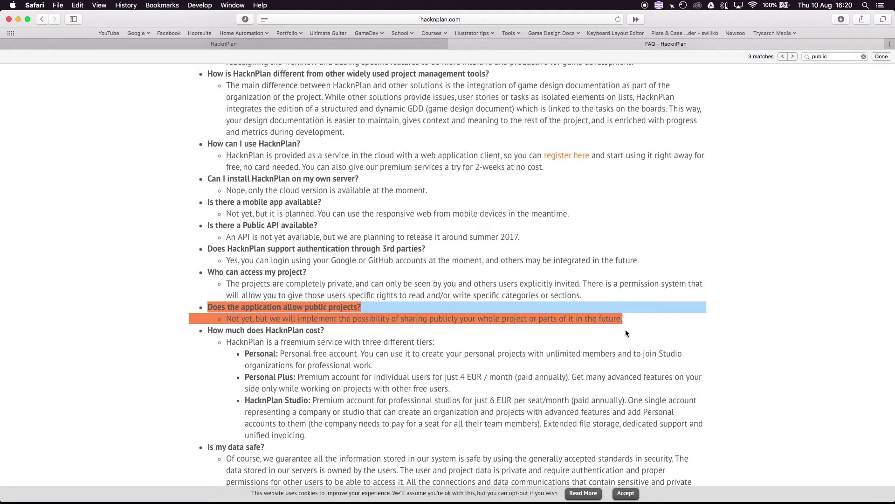
scroll(630, 322, "down", 2)
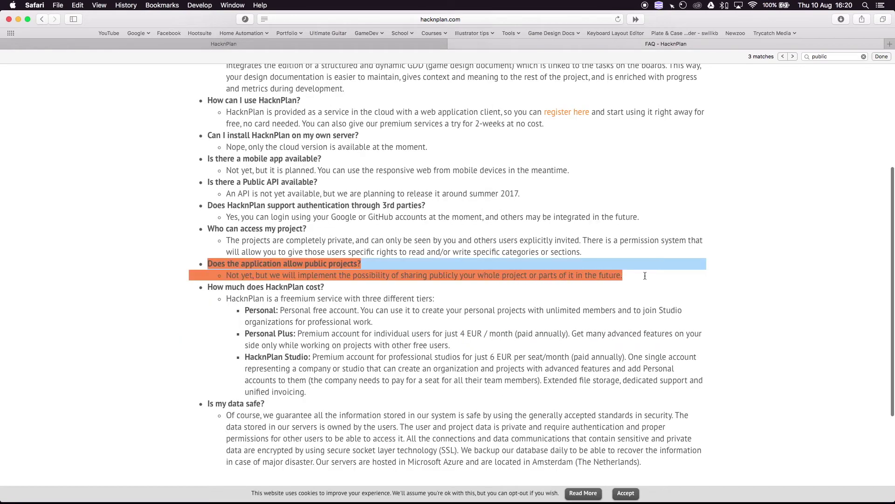
scroll(624, 286, "up", 1)
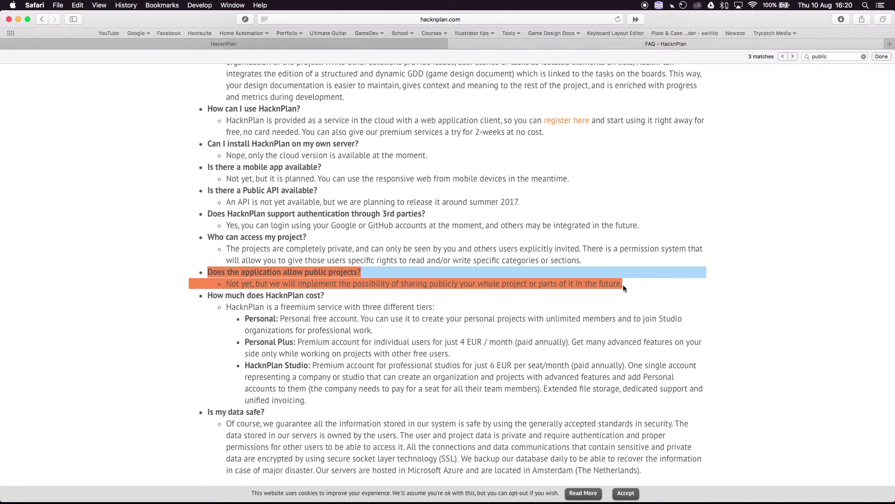